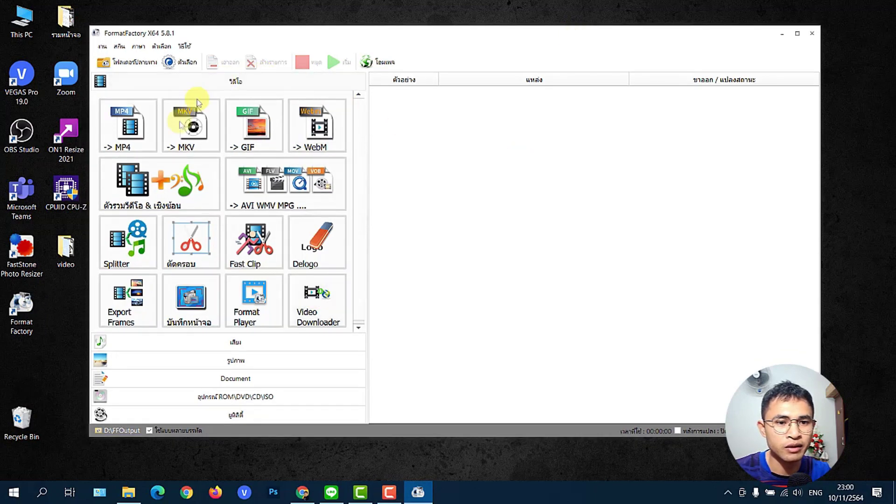
# Start a video-to-GIF conversion and add 02 เด็กขี้อ้อน.mp4 from the video folder as its source
pyautogui.click(257, 128)
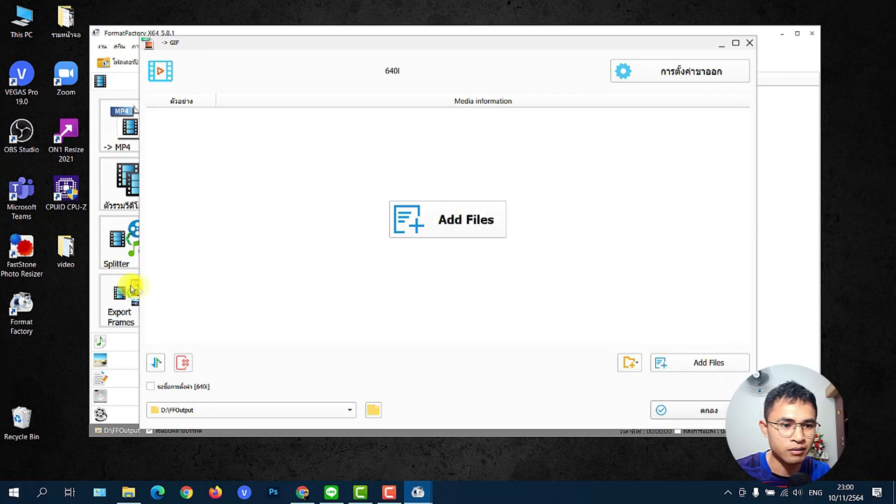
pyautogui.click(127, 491)
pyautogui.moveTo(525, 82); pyautogui.dragTo(489, 279)
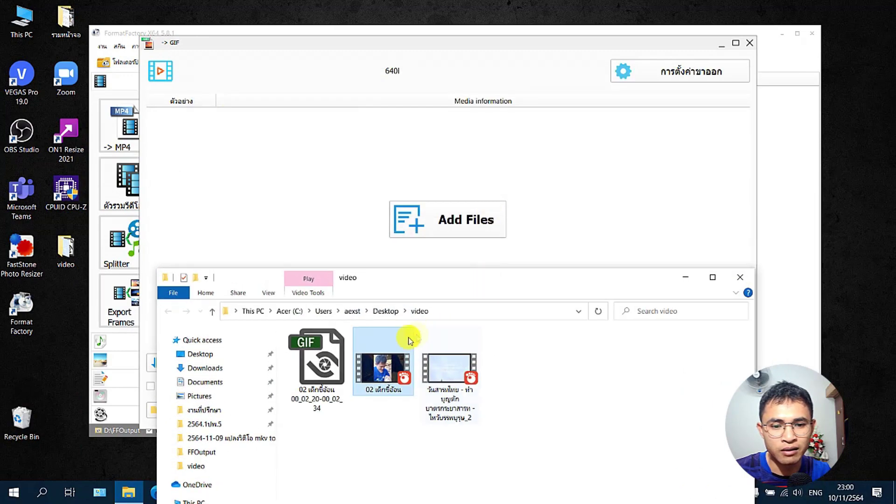
pyautogui.moveTo(378, 366); pyautogui.dragTo(349, 219)
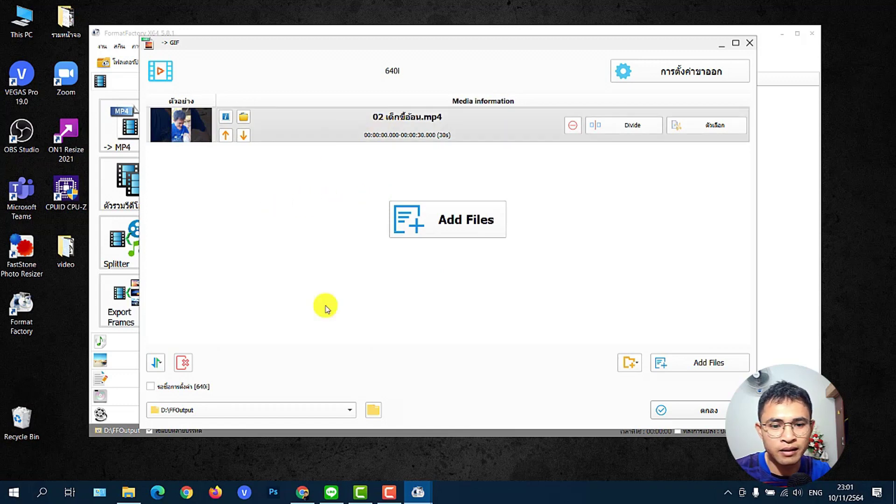
# Set the GIF's output location to the source file's folder
pyautogui.click(349, 412)
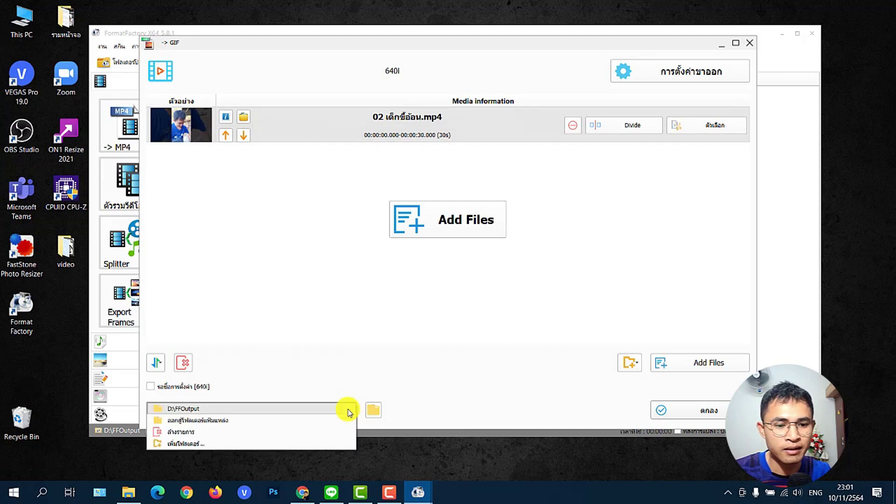
pyautogui.click(205, 420)
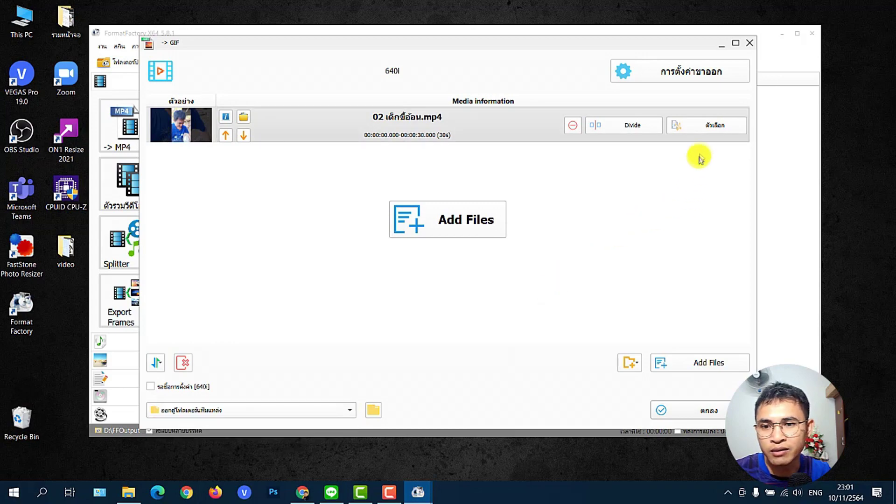
# Open the added video's clip options, pause playback, and set the clip's start time at 00:01:23
pyautogui.click(718, 127)
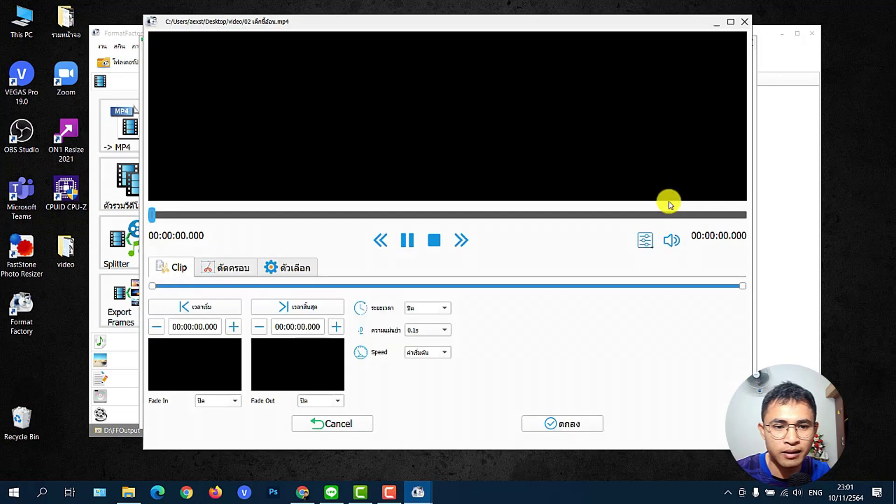
pyautogui.moveTo(614, 29); pyautogui.dragTo(620, 41)
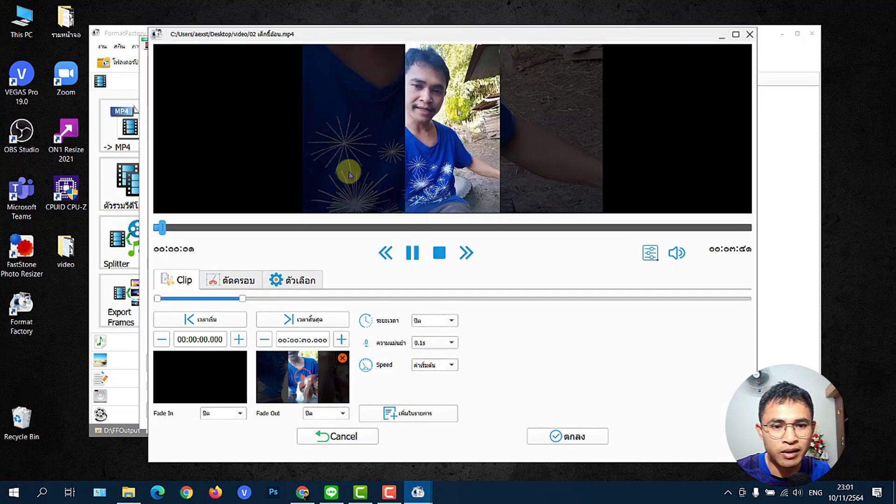
pyautogui.click(416, 255)
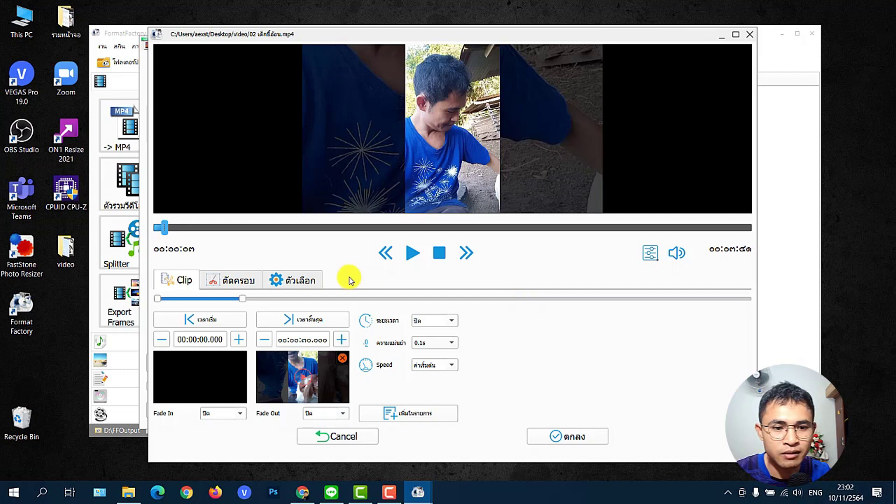
pyautogui.moveTo(158, 298); pyautogui.dragTo(104, 300)
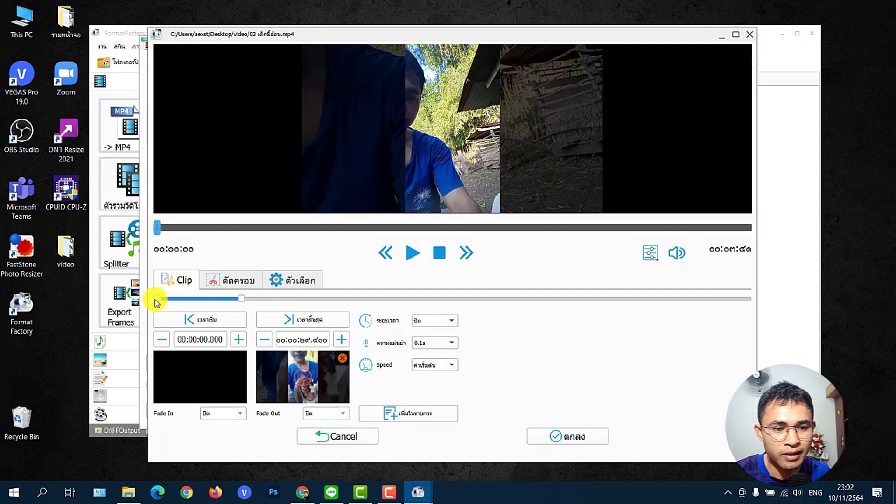
pyautogui.moveTo(158, 232); pyautogui.dragTo(216, 229)
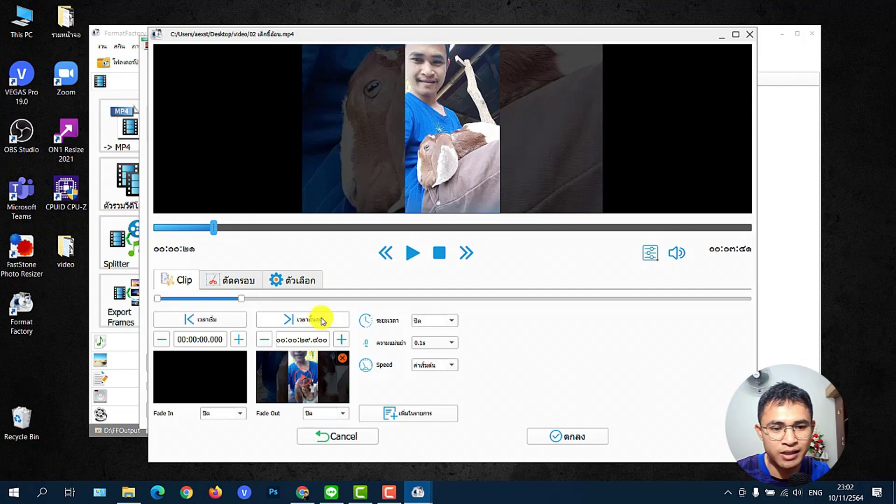
pyautogui.moveTo(216, 230); pyautogui.dragTo(379, 232)
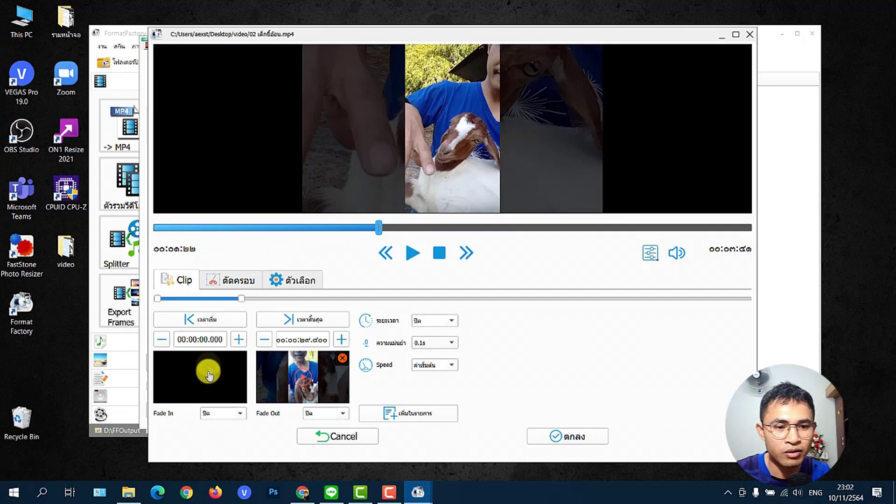
pyautogui.click(208, 322)
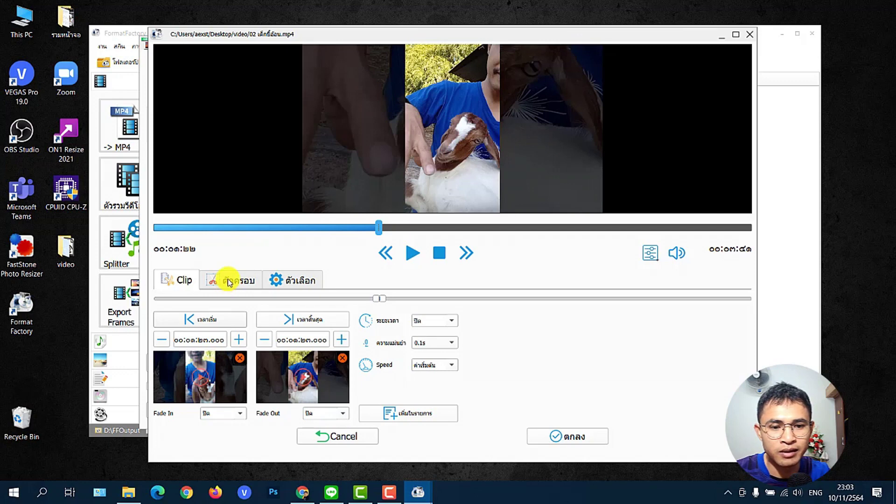
# Move the playback position forward and set the clip's end time at 00:01:43
pyautogui.moveTo(380, 226); pyautogui.dragTo(413, 228)
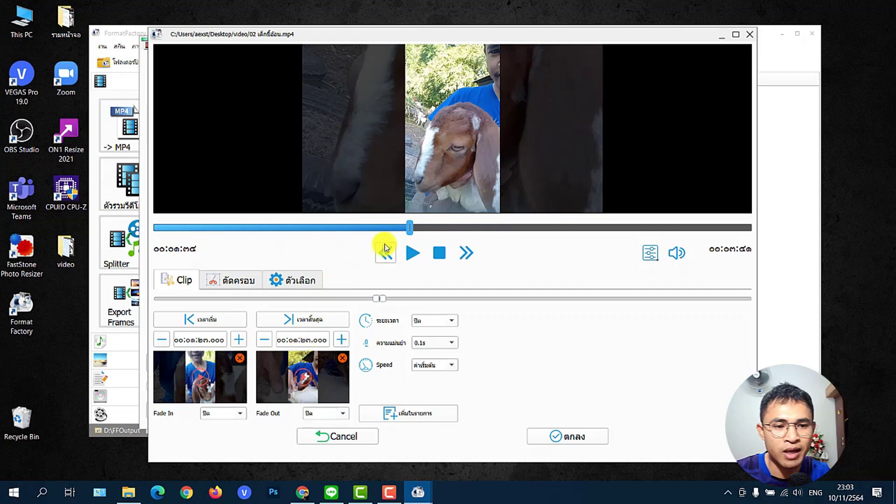
pyautogui.moveTo(407, 225); pyautogui.dragTo(430, 227)
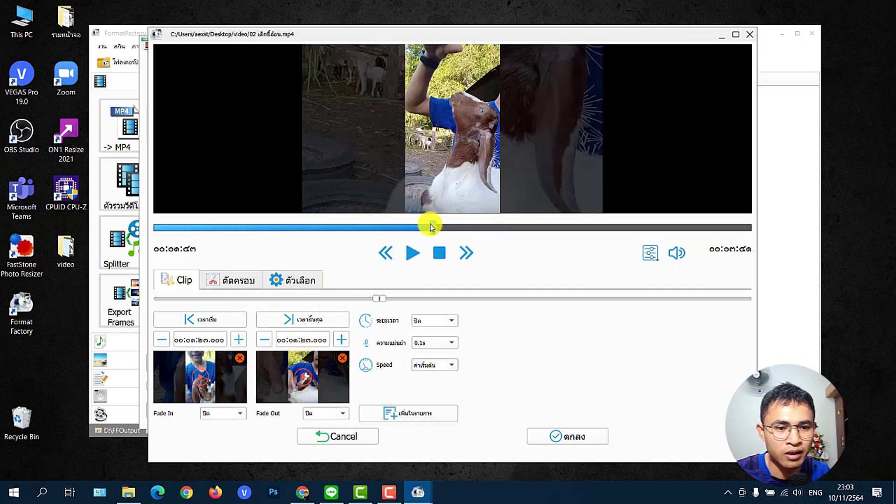
pyautogui.click(308, 321)
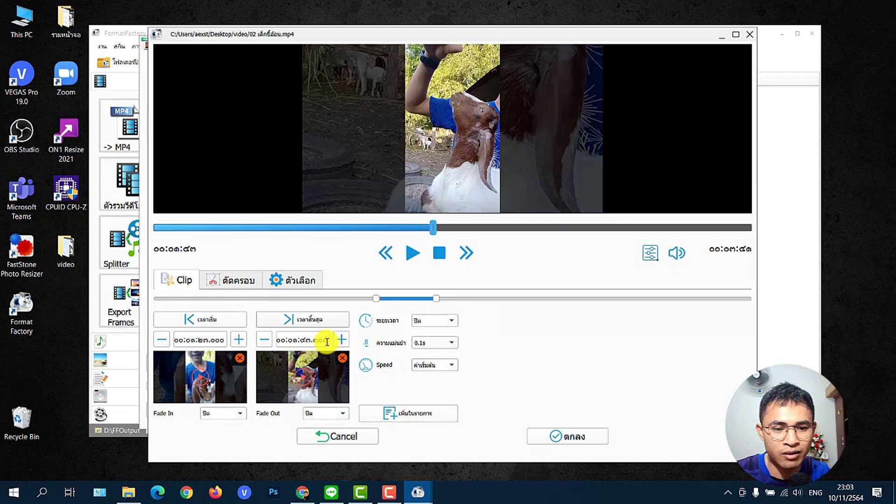
pyautogui.click(265, 341)
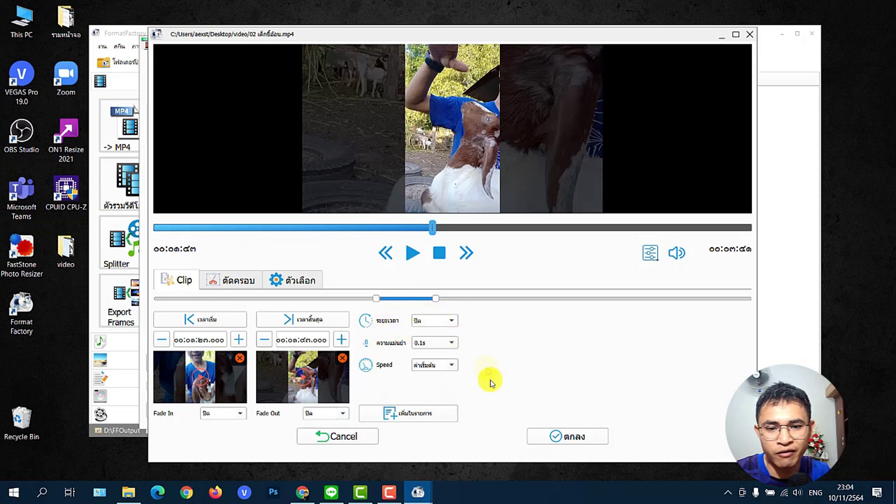
# Draw a crop area over the middle of the bright portrait footage and adjust its edges to the footage width
pyautogui.click(232, 283)
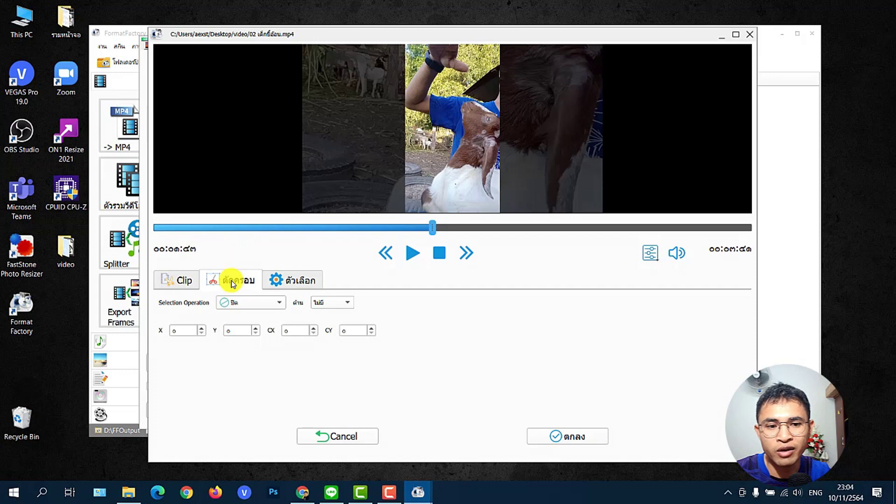
pyautogui.click(185, 279)
pyautogui.click(228, 282)
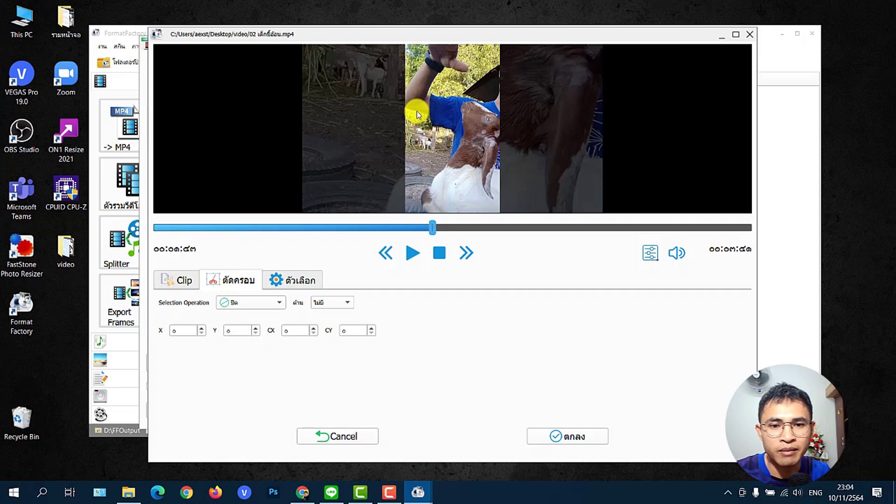
pyautogui.moveTo(405, 98); pyautogui.dragTo(501, 181)
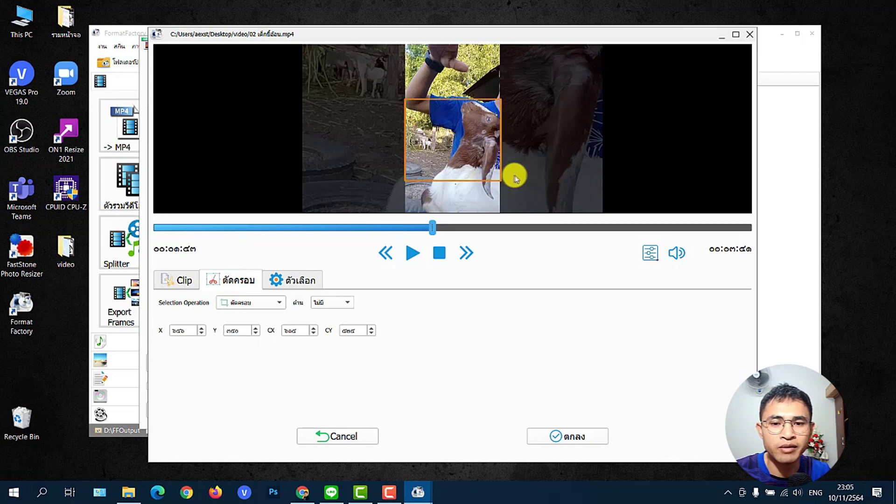
pyautogui.moveTo(500, 176)
pyautogui.mouseDown()
pyautogui.moveTo(472, 172)
pyautogui.moveTo(497, 176)
pyautogui.moveTo(483, 173)
pyautogui.mouseUp()
pyautogui.moveTo(405, 140)
pyautogui.mouseDown()
pyautogui.moveTo(380, 140)
pyautogui.moveTo(406, 140)
pyautogui.mouseUp()
pyautogui.moveTo(474, 99); pyautogui.dragTo(474, 102)
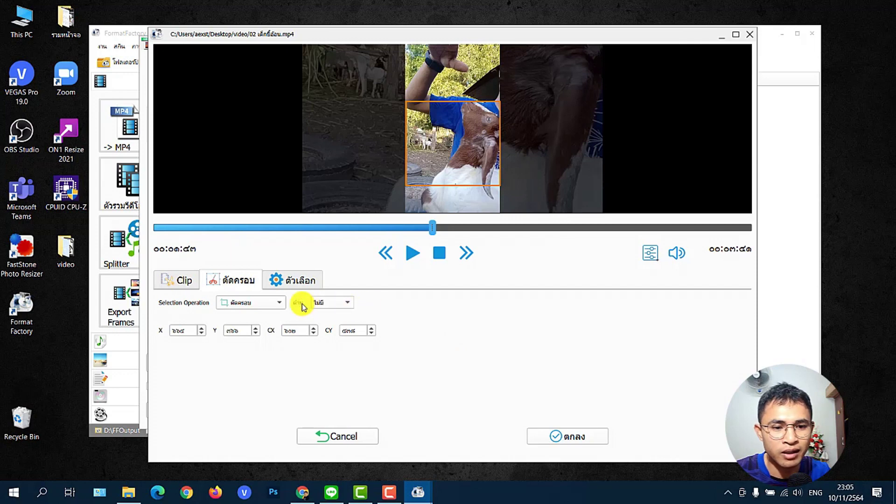
# Set the crop aspect ratio to 1:1 and fit the square over the goat within the bright portrait footage
pyautogui.click(318, 302)
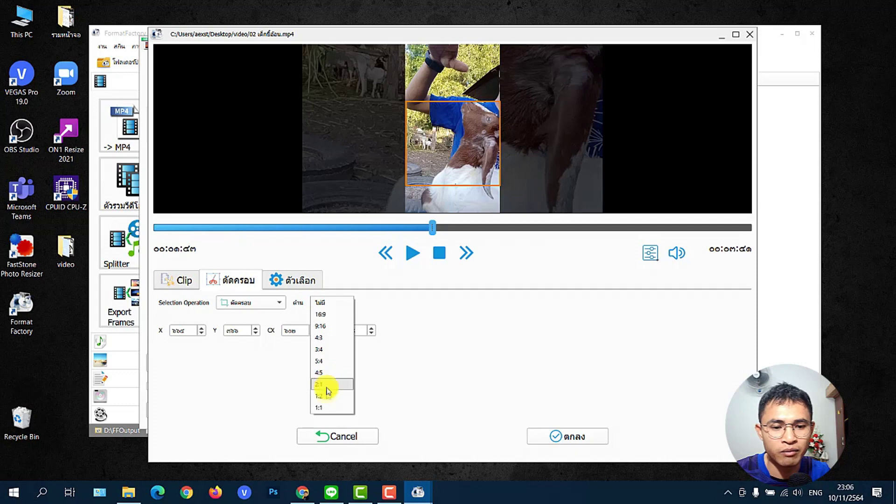
pyautogui.click(322, 409)
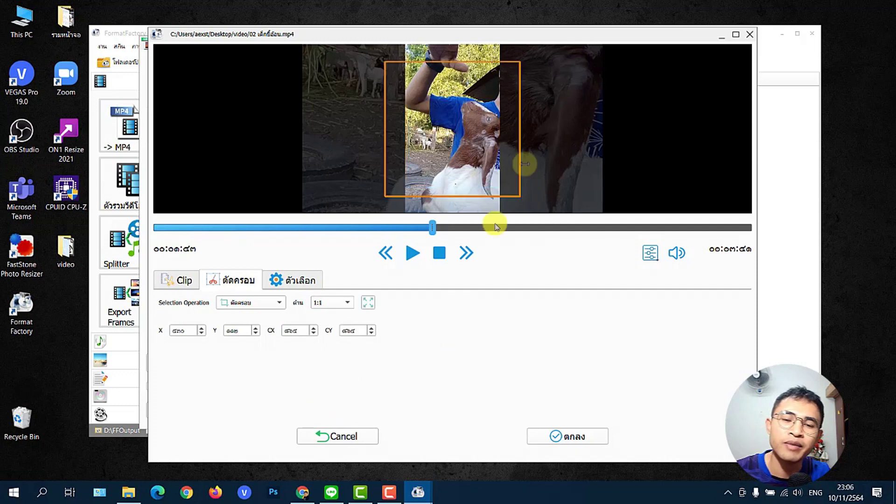
pyautogui.moveTo(508, 60); pyautogui.dragTo(506, 82)
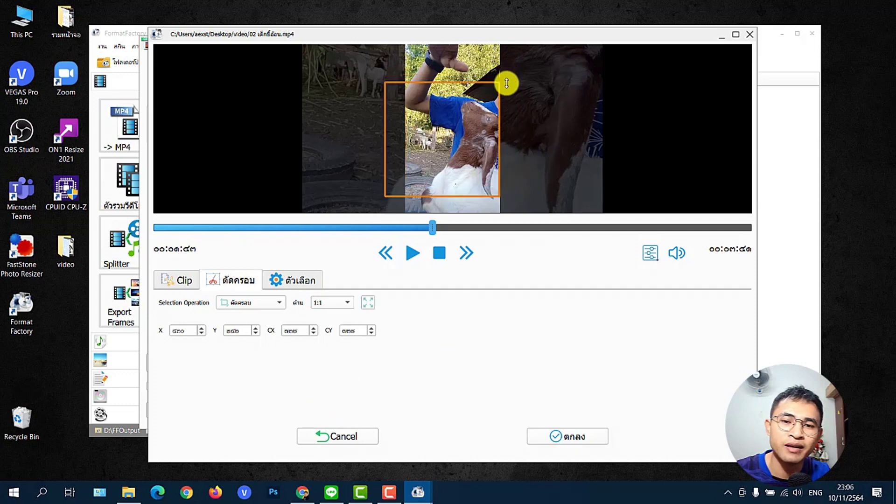
pyautogui.moveTo(392, 136); pyautogui.dragTo(404, 127)
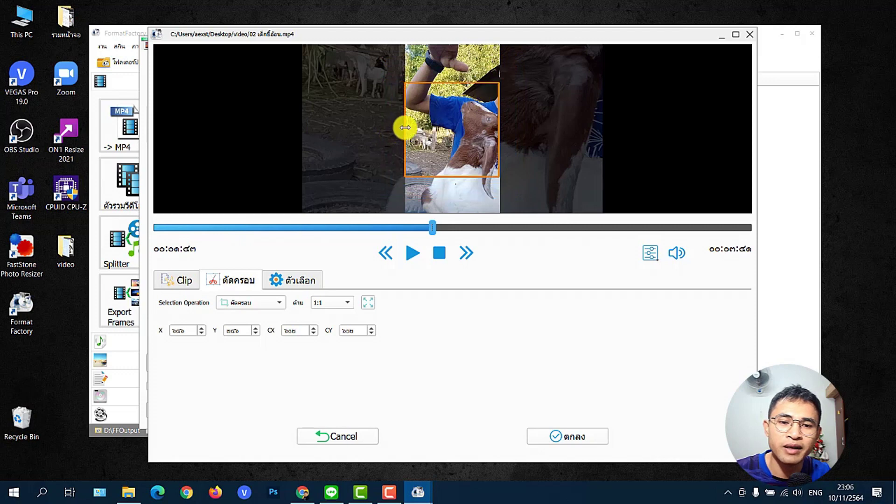
pyautogui.moveTo(449, 131); pyautogui.dragTo(451, 140)
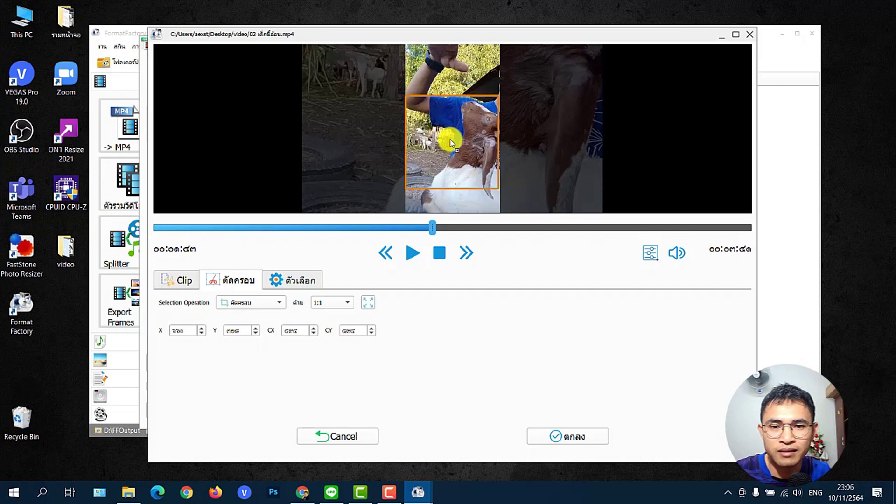
# Check the clip's audio and subtitle options, and accept the clip settings
pyautogui.click(294, 280)
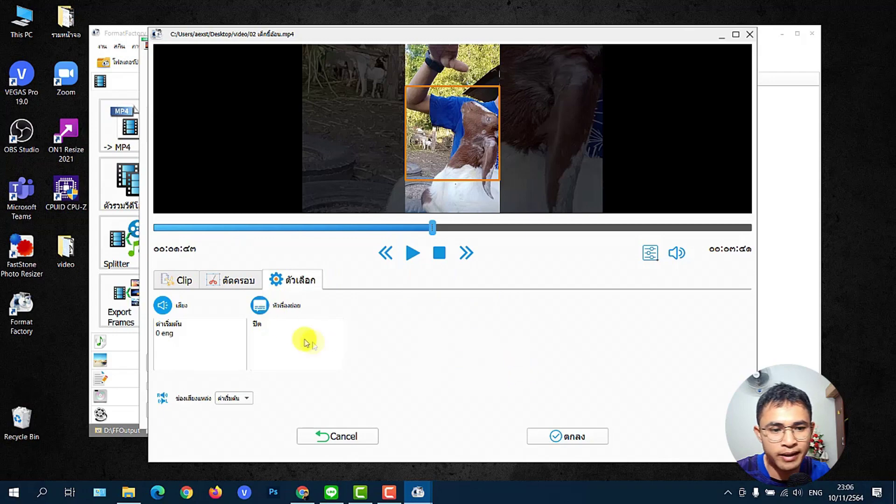
pyautogui.hotkey('ctrl', 'Tab')
pyautogui.click(574, 433)
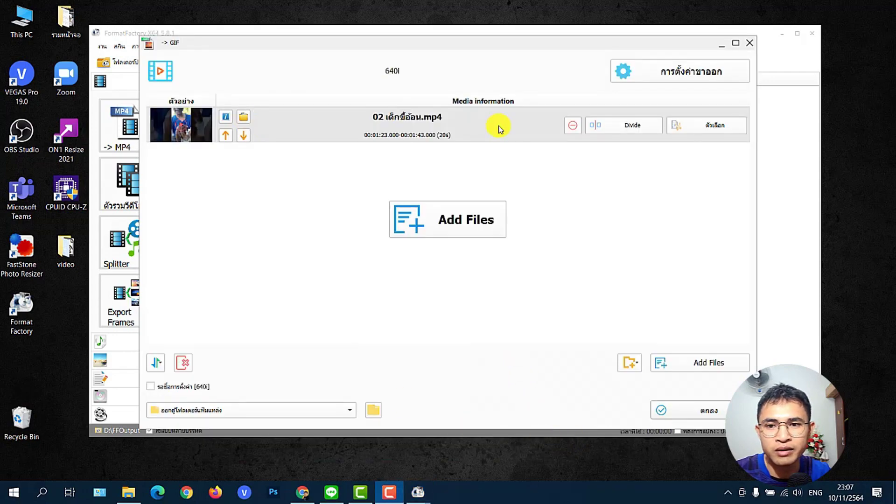
# Open the GIF output settings and review the available video sizes
pyautogui.click(679, 72)
pyautogui.moveTo(528, 84); pyautogui.dragTo(573, 87)
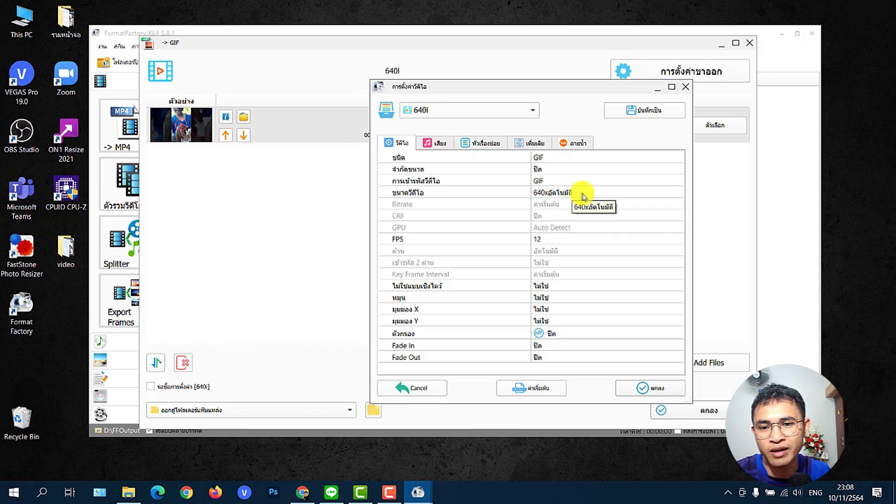
pyautogui.click(663, 192)
pyautogui.click(677, 192)
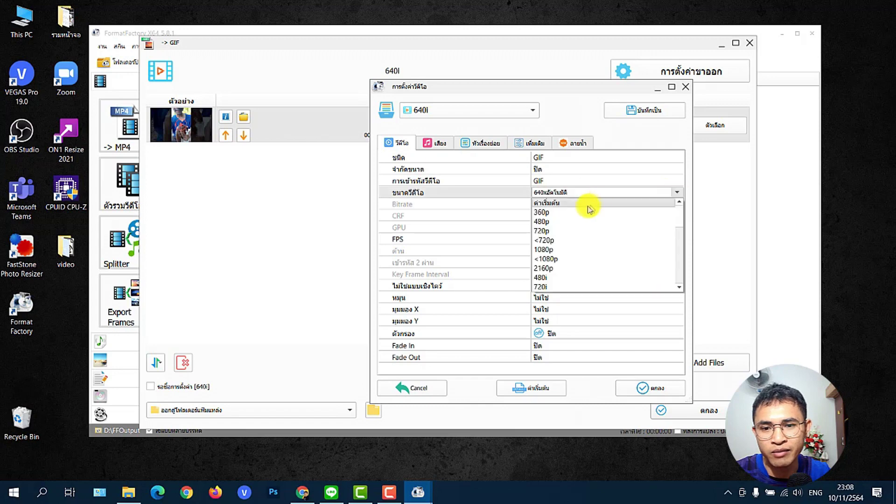
pyautogui.click(589, 206)
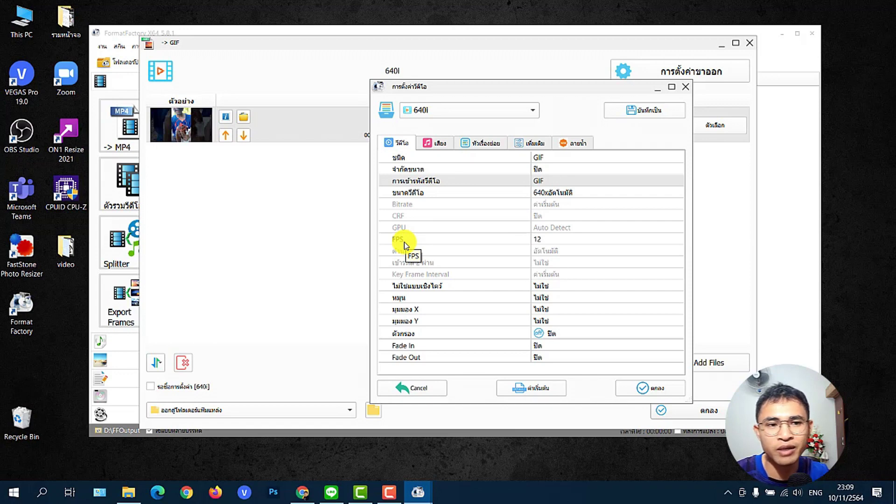
# Review the available frame rates and choose 12 FPS for the GIF output
pyautogui.click(581, 240)
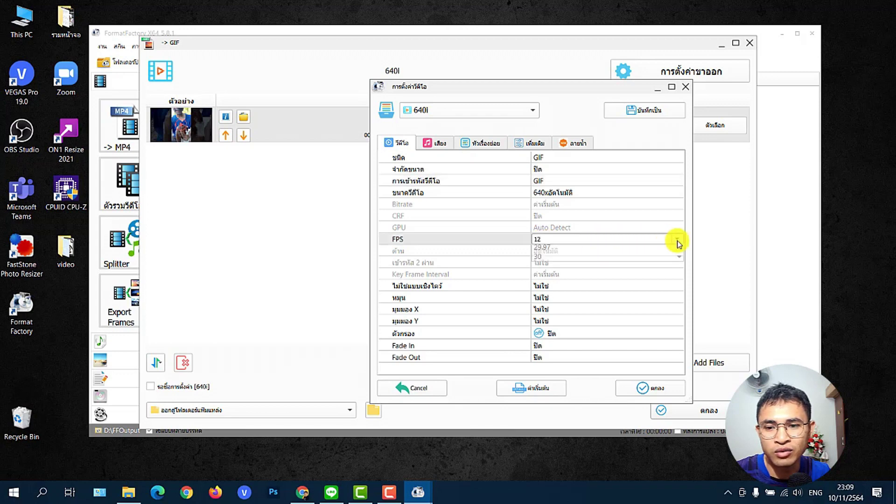
pyautogui.click(677, 240)
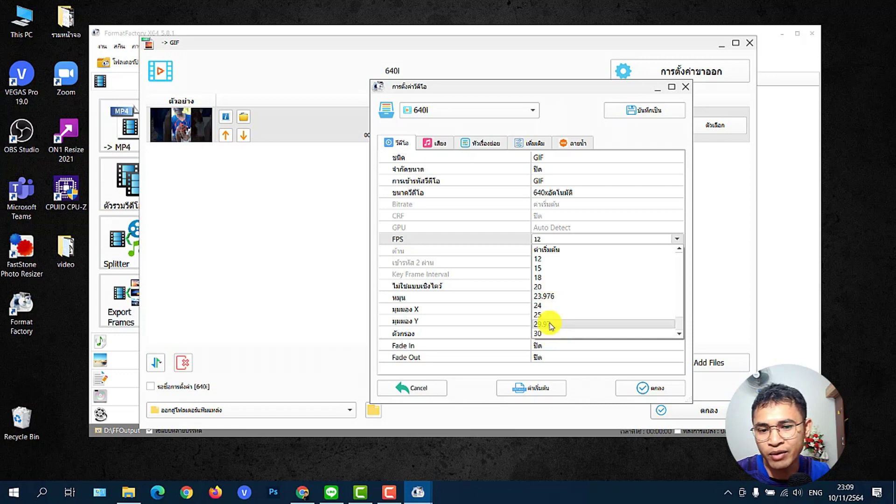
pyautogui.click(550, 261)
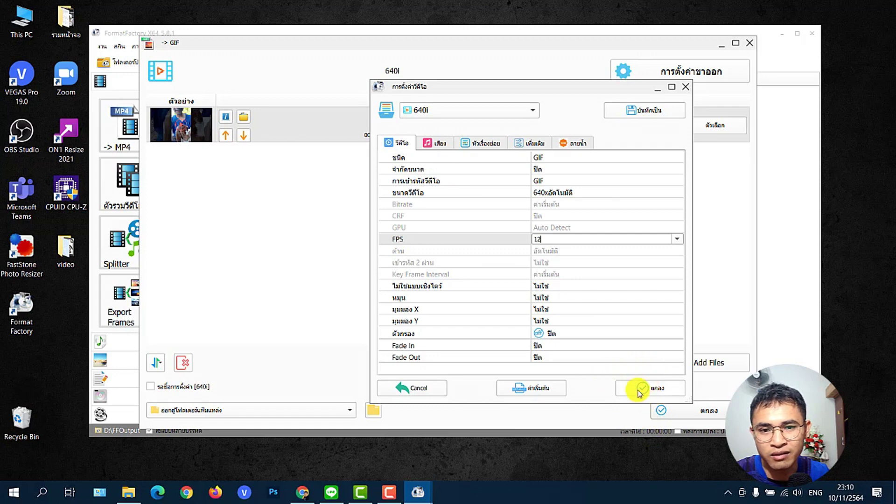
# Review the audio, subtitle, advanced and watermark options of the GIF output settings, and return to the video options
pyautogui.click(436, 143)
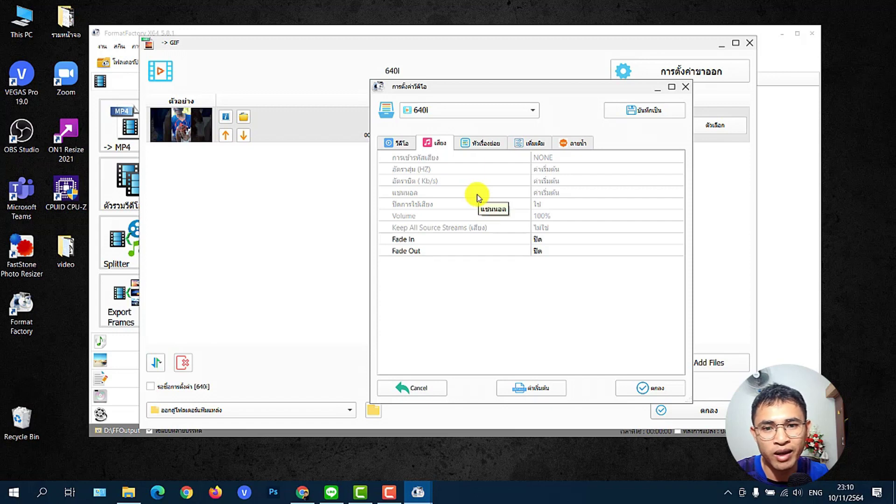
pyautogui.click(483, 143)
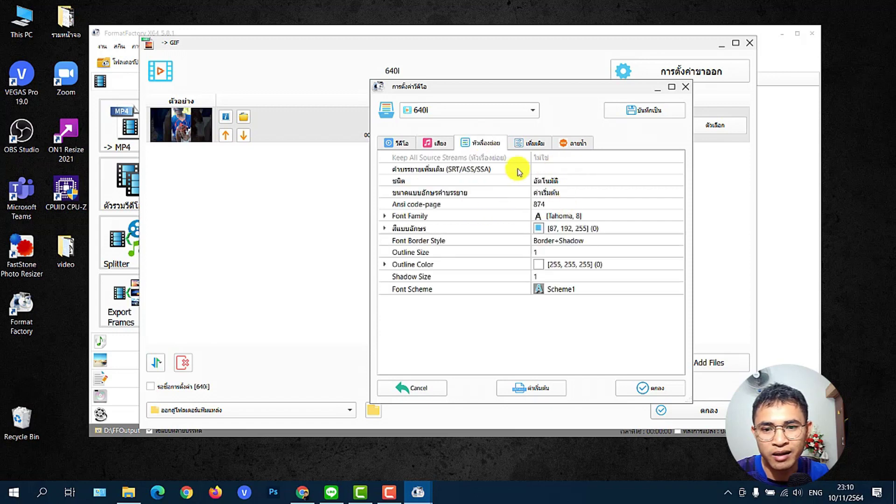
pyautogui.click(525, 143)
pyautogui.click(569, 143)
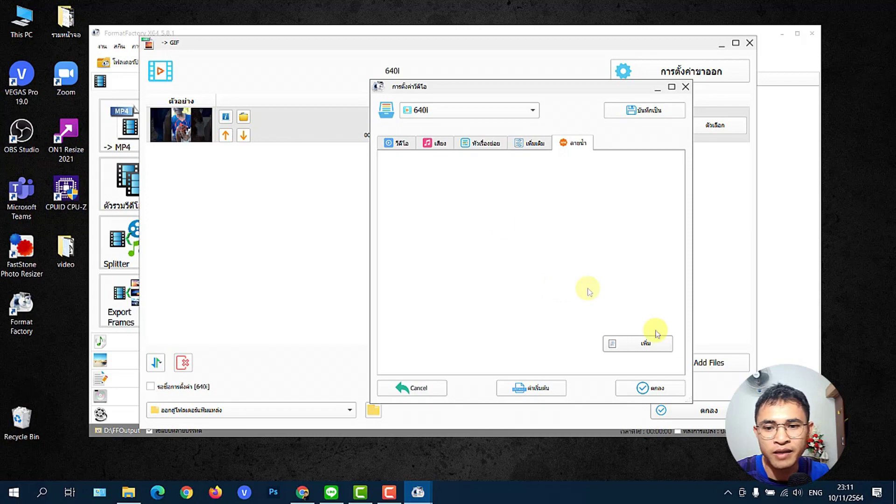
pyautogui.click(399, 144)
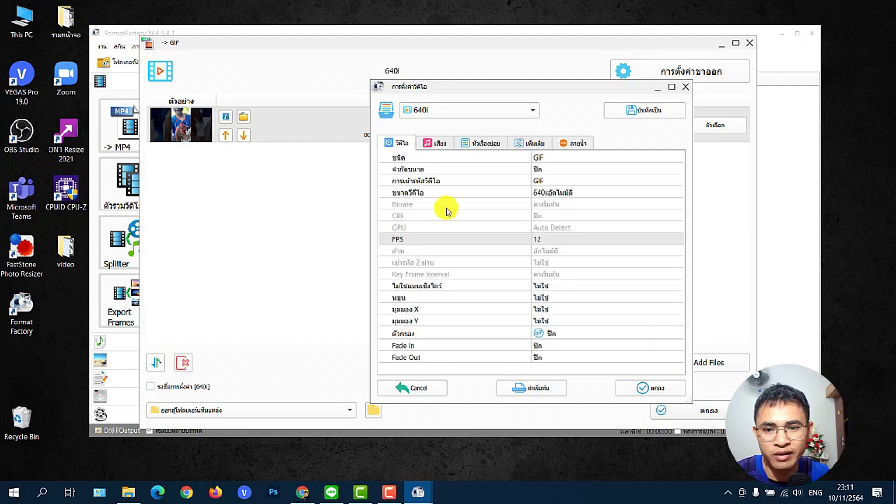
# Accept the GIF output settings, add the clip to the conversion queue and start the conversion
pyautogui.click(647, 387)
pyautogui.click(696, 411)
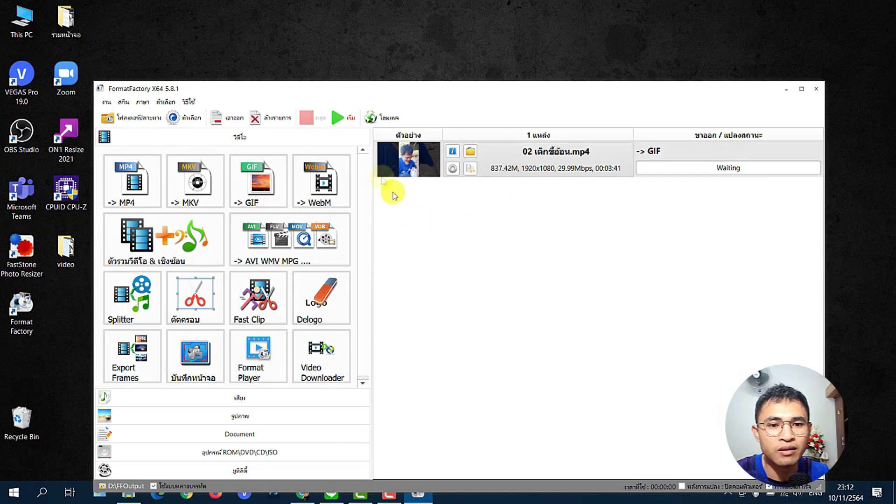
pyautogui.click(343, 123)
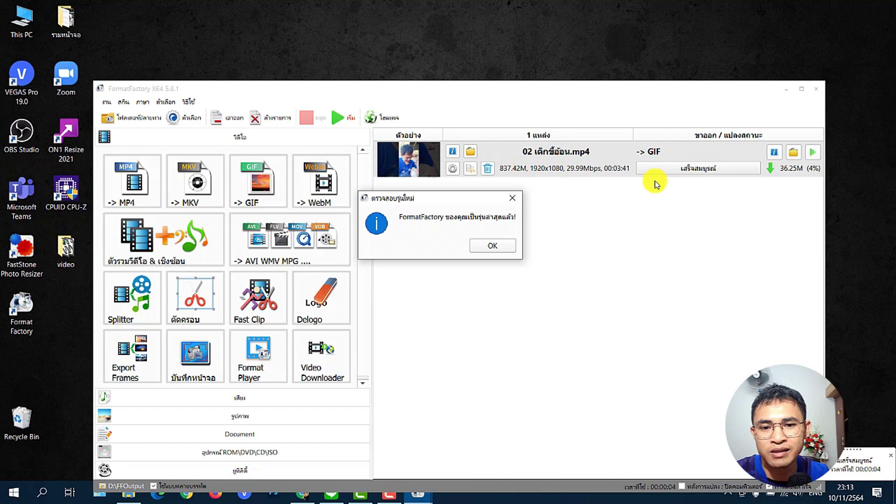
# Dismiss the version-check message and close the update window without downloading anything
pyautogui.click(211, 291)
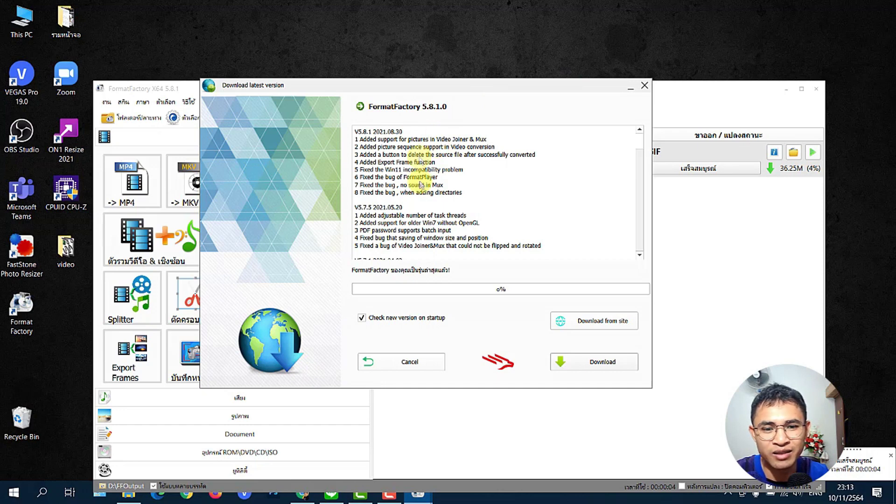
pyautogui.click(643, 90)
pyautogui.click(623, 114)
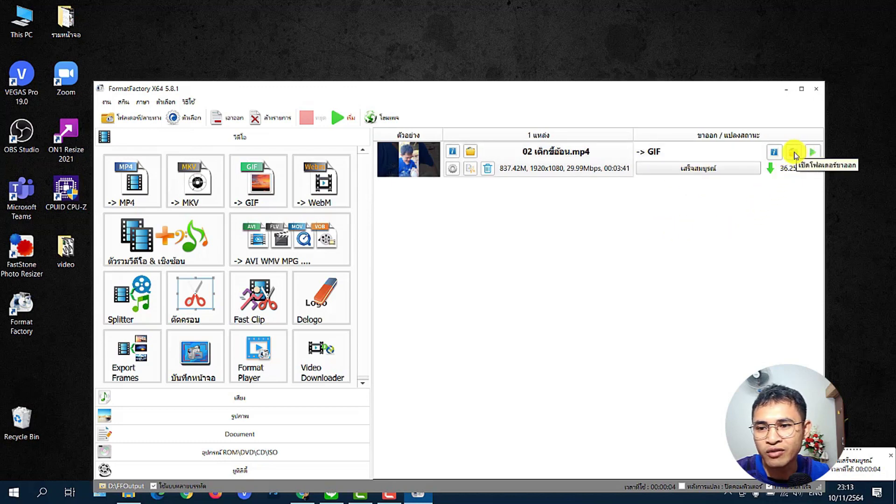
# Open the source video's folder and preview the converted GIF 02 เด็กขี้อ้อน 00_01_23-00_01_43 in the image viewer
pyautogui.click(471, 153)
pyautogui.moveTo(536, 66); pyautogui.dragTo(523, 99)
pyautogui.click(239, 177)
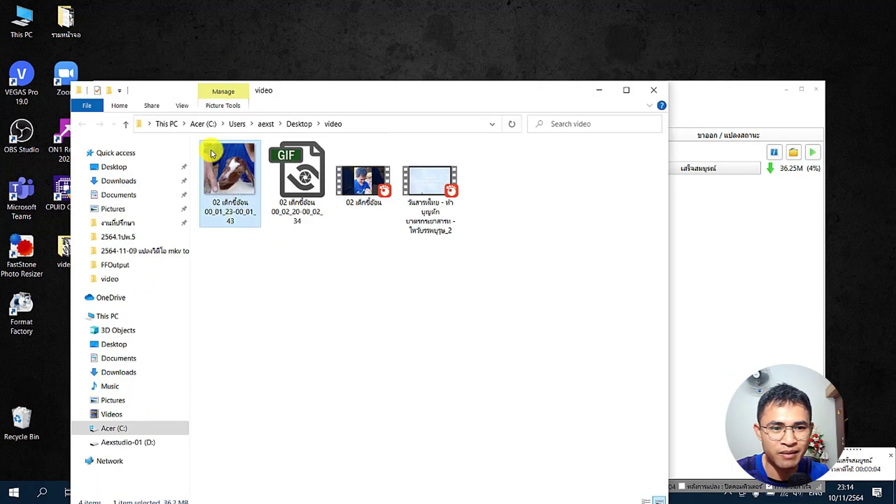
pyautogui.doubleClick(236, 184)
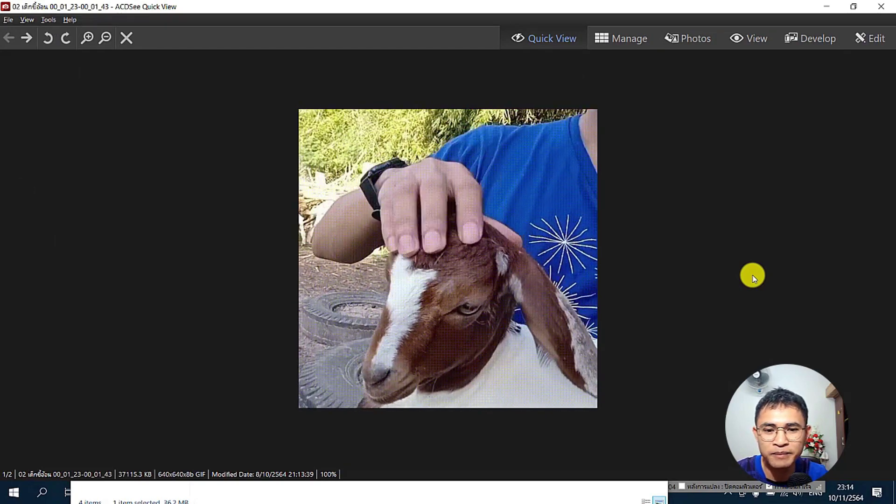
pyautogui.press('Escape')
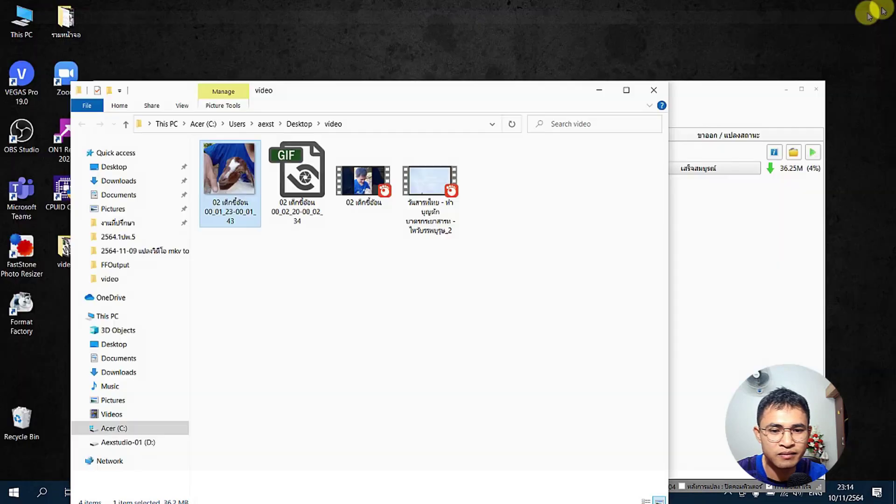
pyautogui.click(352, 296)
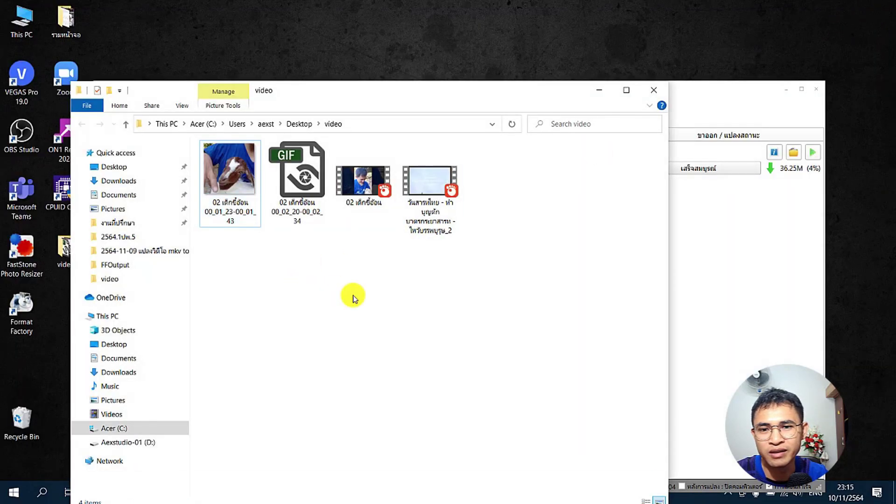
pyautogui.moveTo(457, 94); pyautogui.dragTo(535, 38)
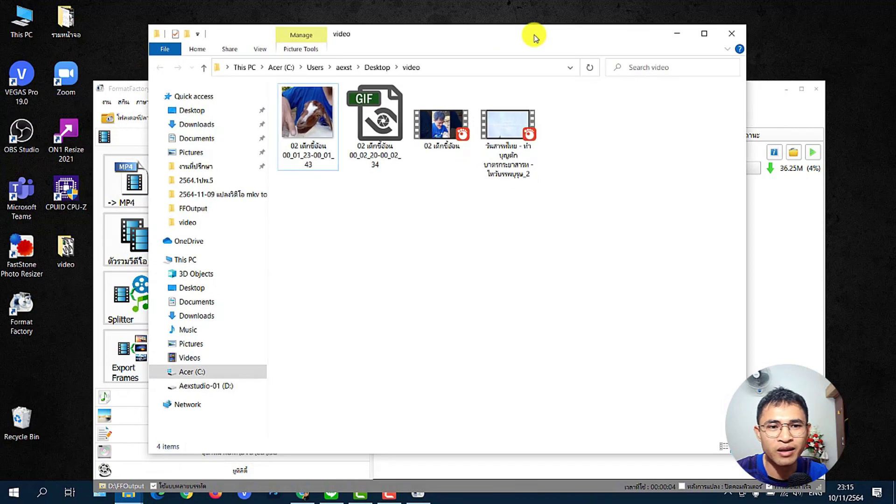